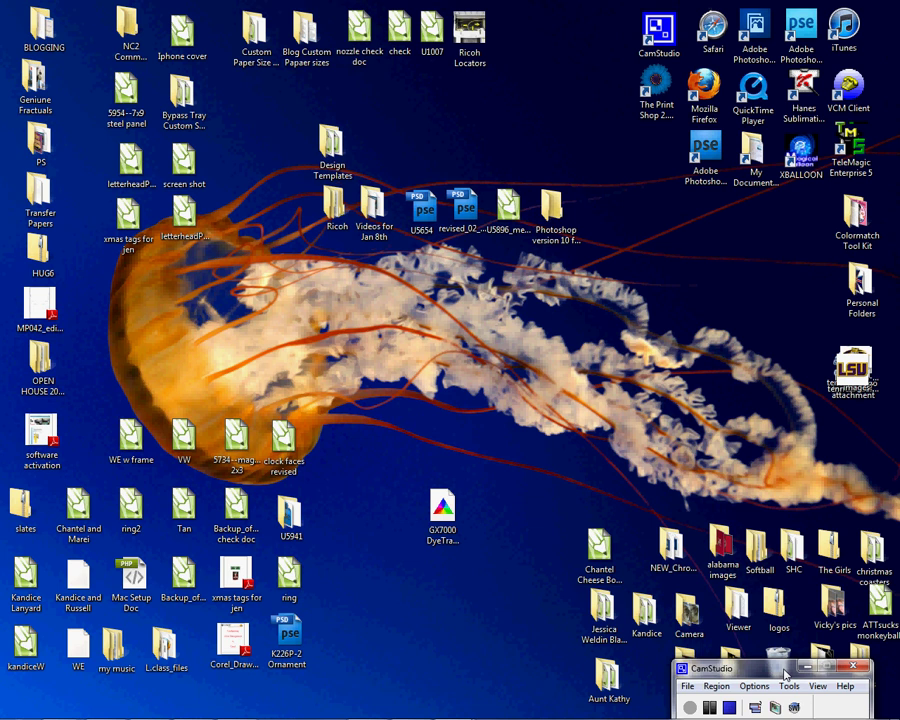
- Copy the GX7000 DyeTrans HiQuality ICC profile from the desktop to the clipboard
{"action": "right_click", "coordinate": [443, 512]}
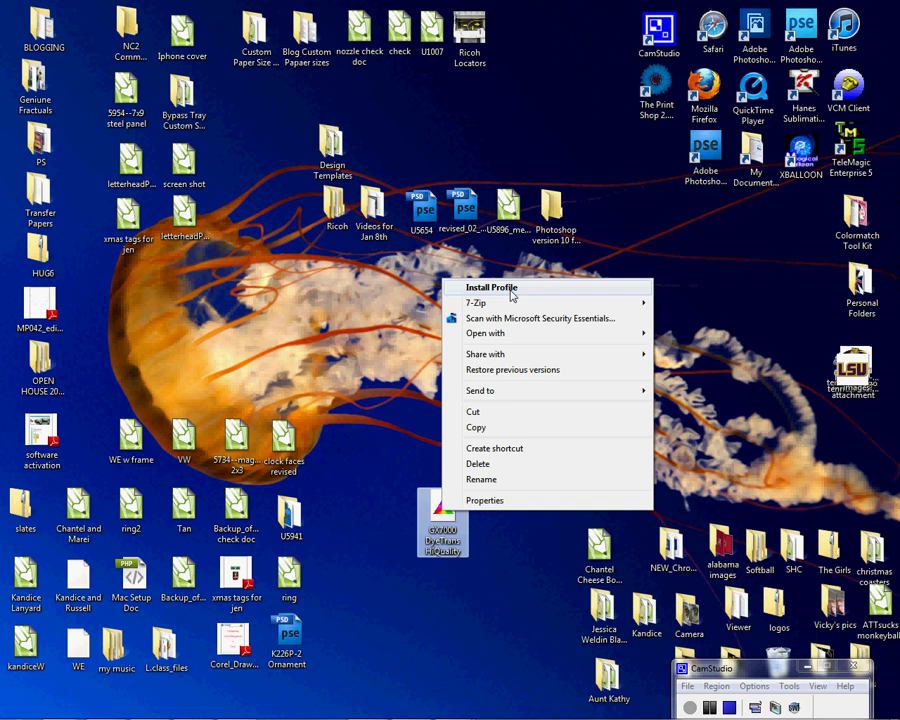
{"action": "left_click", "coordinate": [512, 528]}
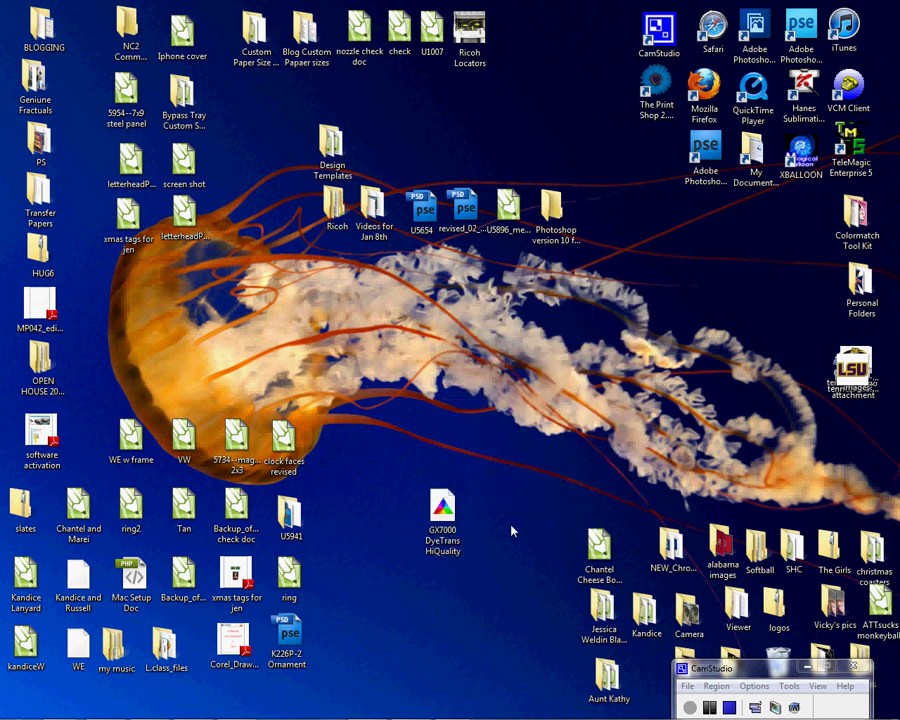
{"action": "right_click", "coordinate": [445, 515]}
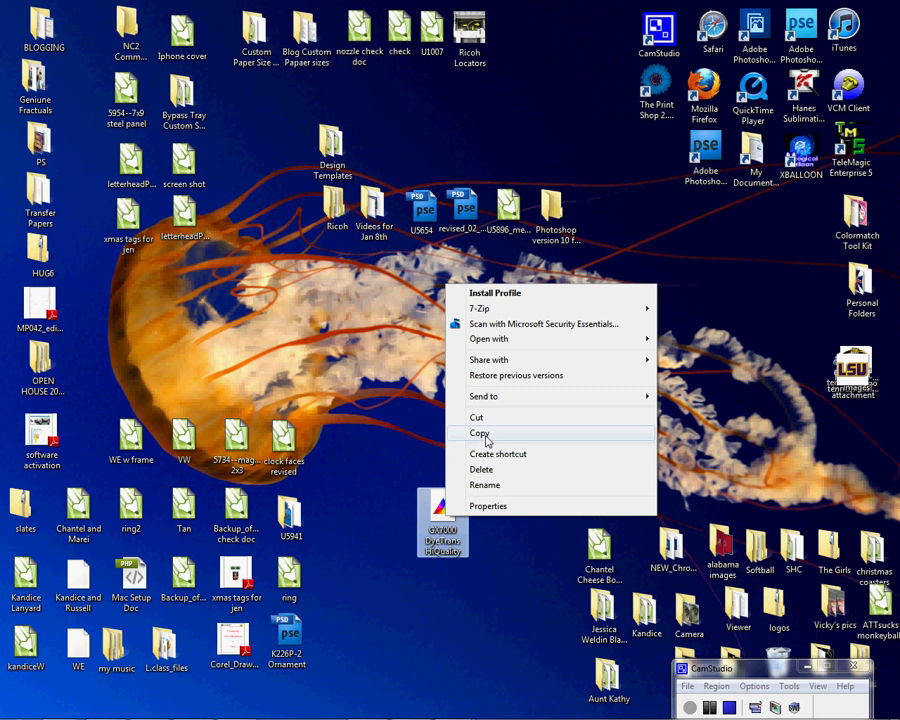
{"action": "left_click", "coordinate": [480, 433]}
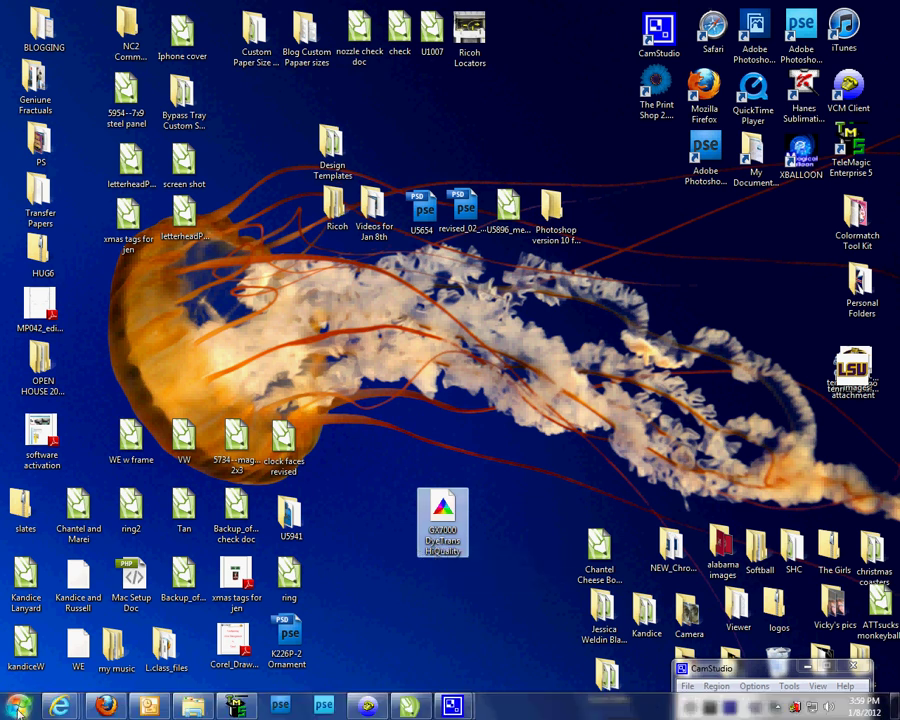
- Open Local Disk (C:) via Start and Computer
{"action": "left_click", "coordinate": [18, 708]}
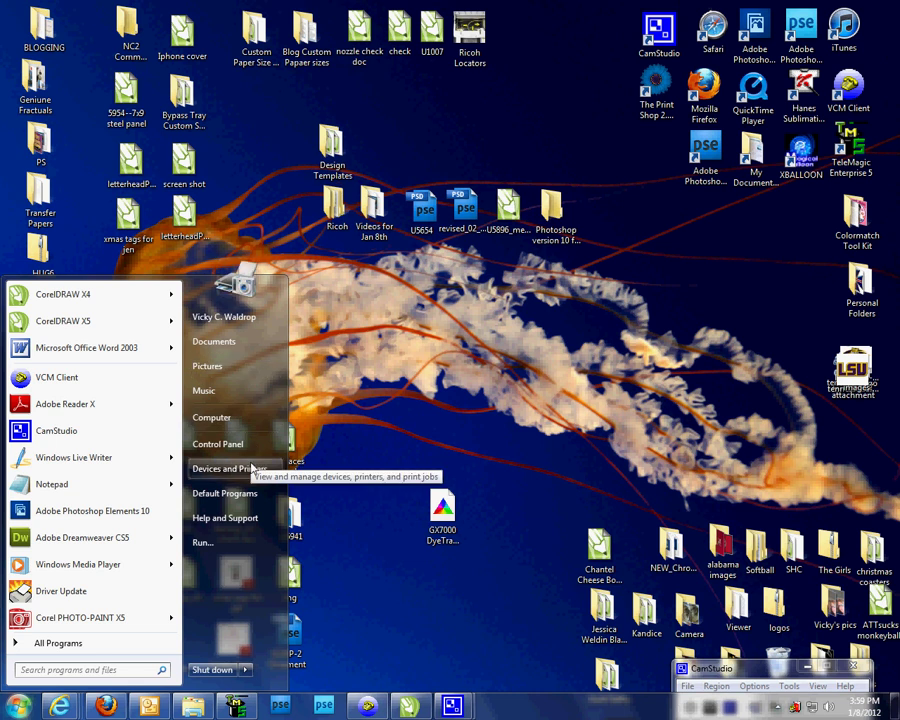
{"action": "left_click", "coordinate": [213, 418]}
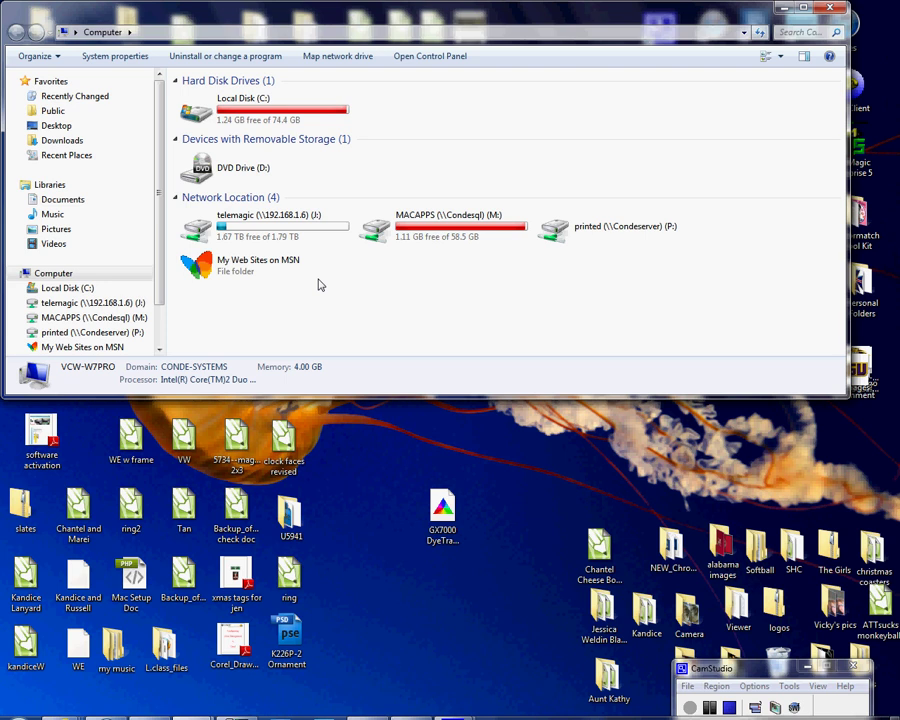
{"action": "mouse_move", "coordinate": [265, 108]}
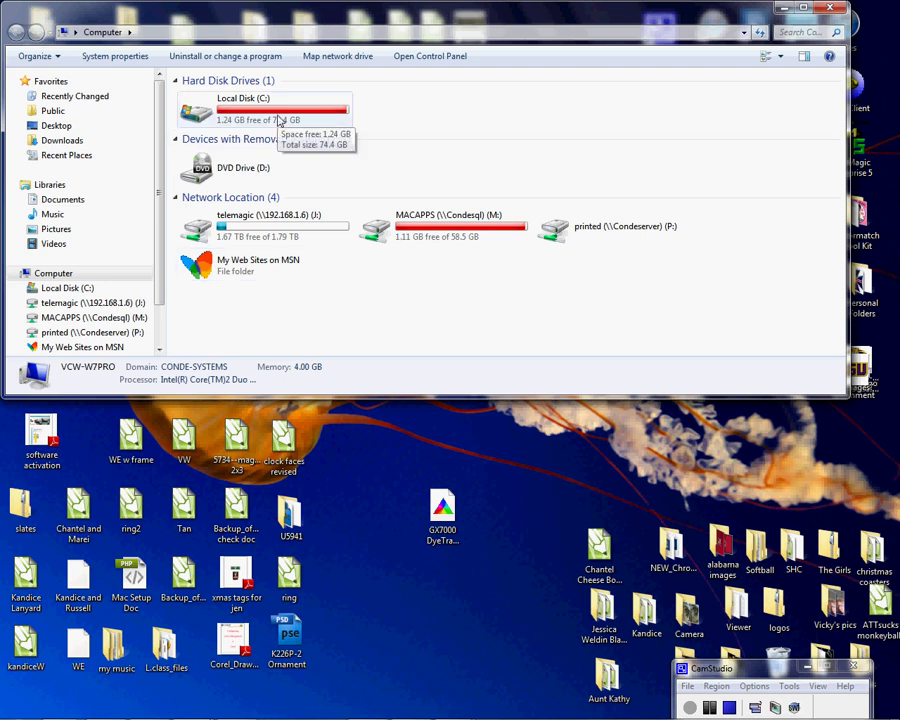
{"action": "double_click", "coordinate": [279, 119]}
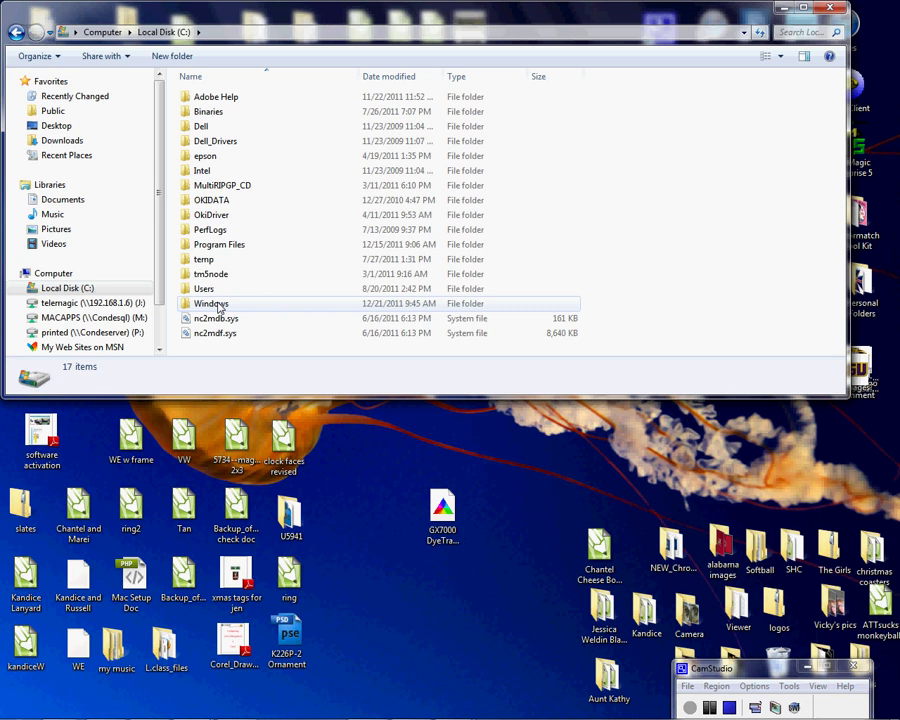
{"action": "mouse_move", "coordinate": [210, 303]}
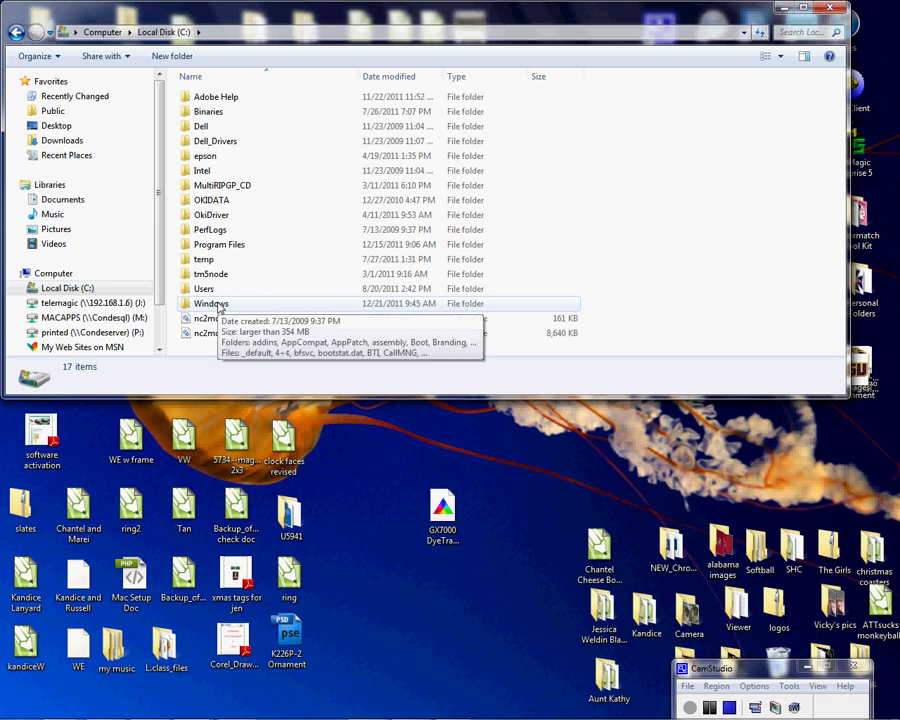
- Open the Windows folder, then its System32 subfolder
{"action": "double_click", "coordinate": [219, 306]}
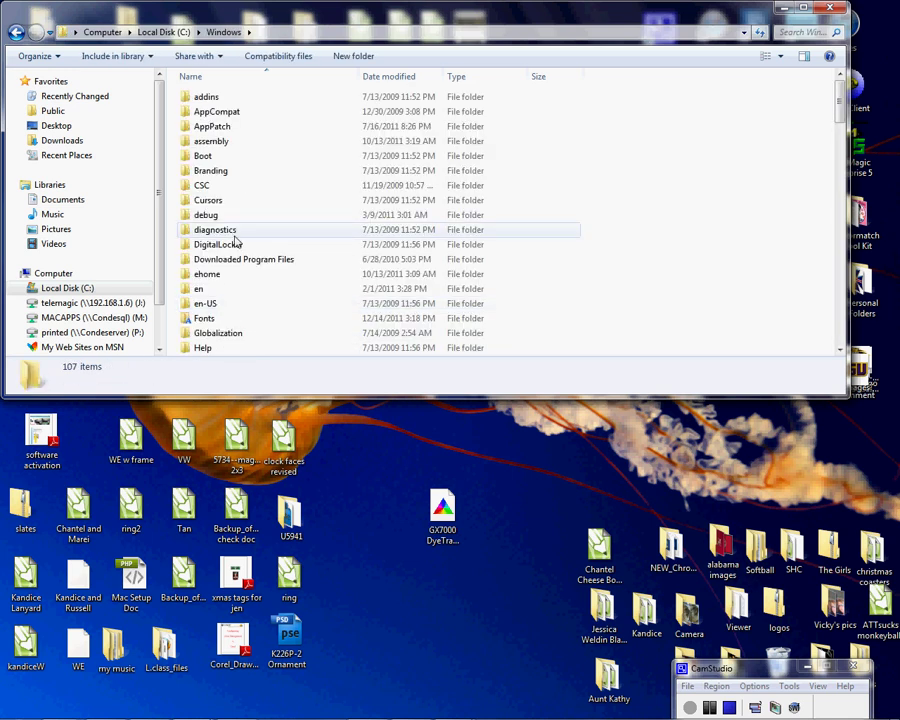
{"action": "mouse_move", "coordinate": [215, 244]}
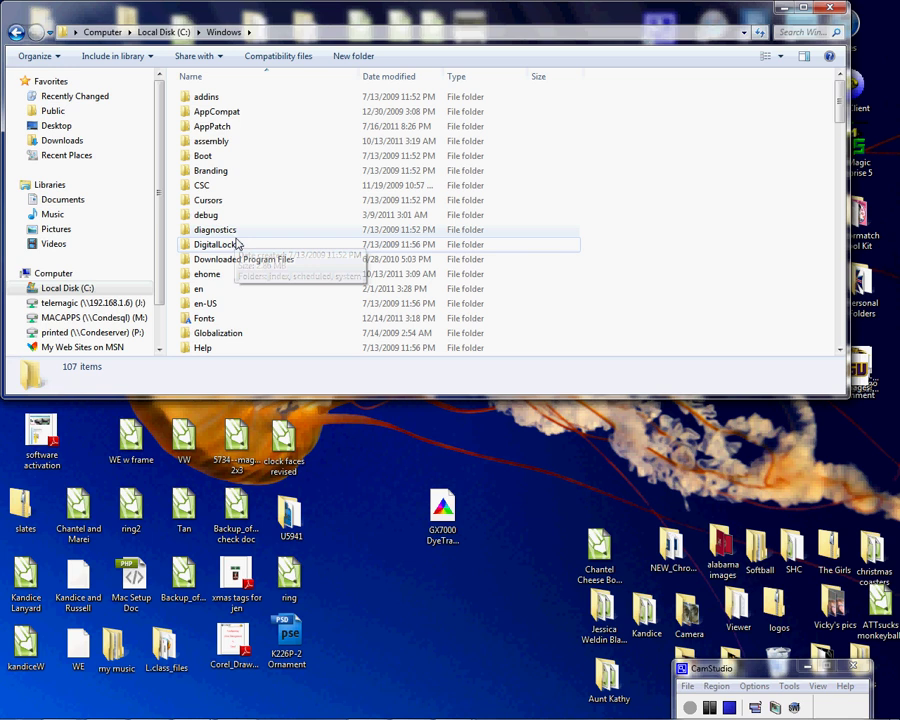
{"action": "scroll", "coordinate": [246, 252], "scroll_direction": "down", "scroll_amount": 1}
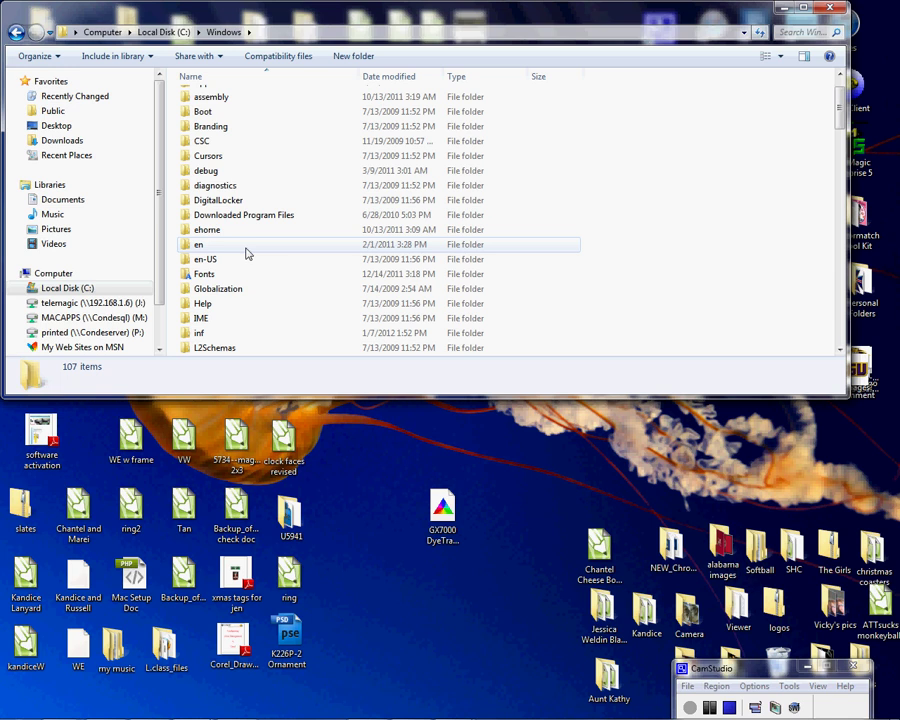
{"action": "key", "text": "s"}
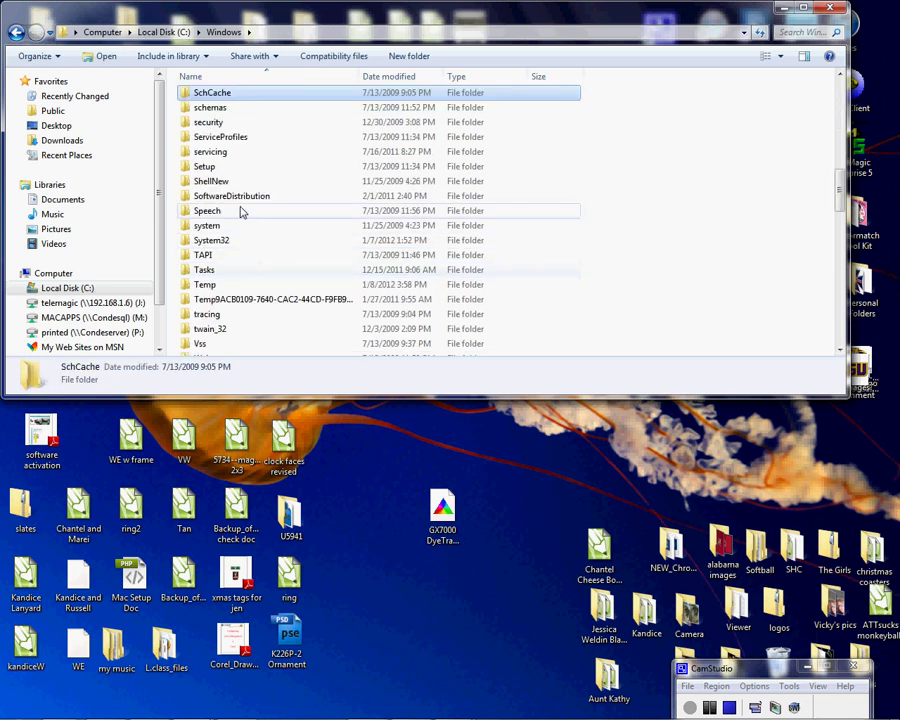
{"action": "double_click", "coordinate": [225, 243]}
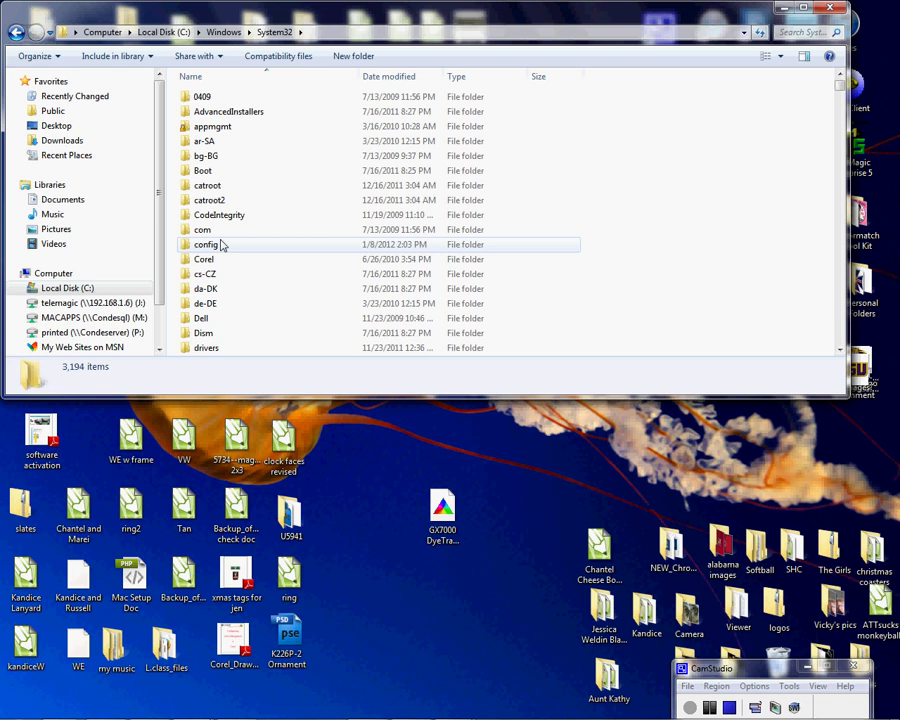
- Open spool and then drivers inside System32
{"action": "type", "text": "setup"}
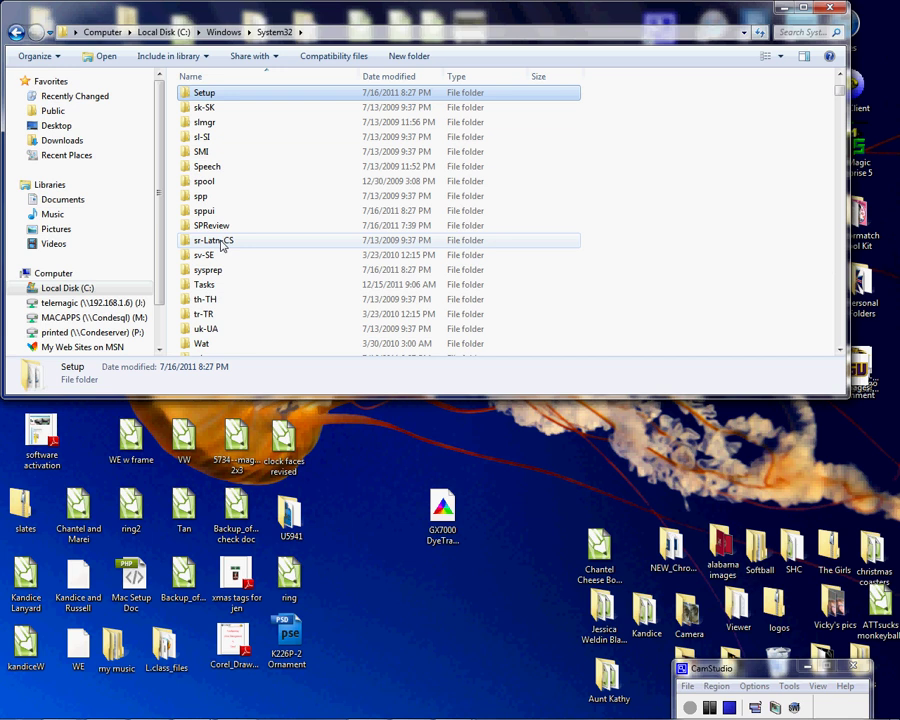
{"action": "scroll", "coordinate": [224, 260], "scroll_direction": "down", "scroll_amount": 1}
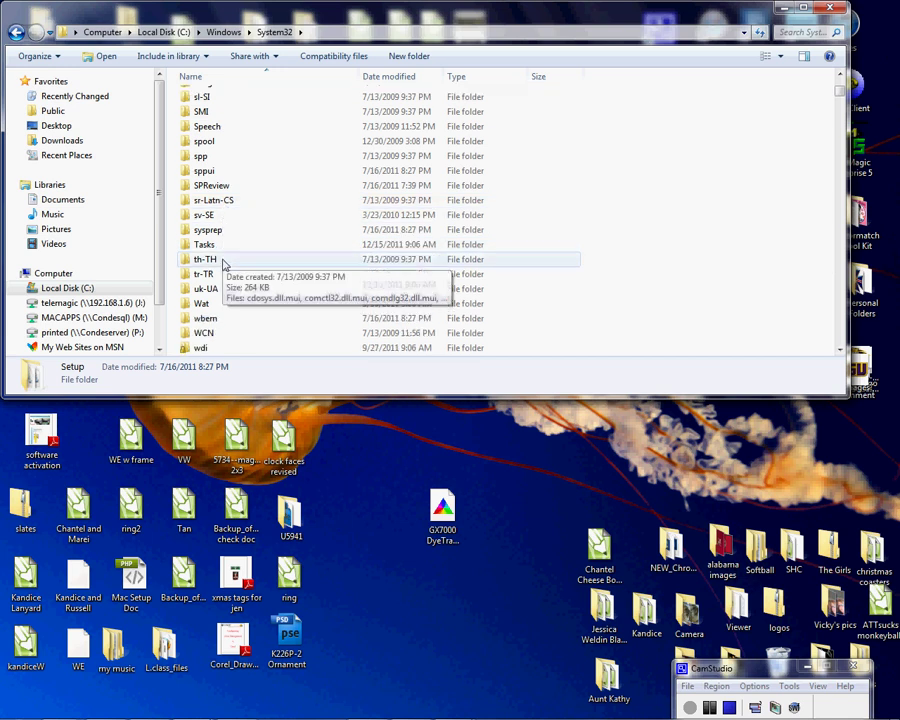
{"action": "double_click", "coordinate": [206, 146]}
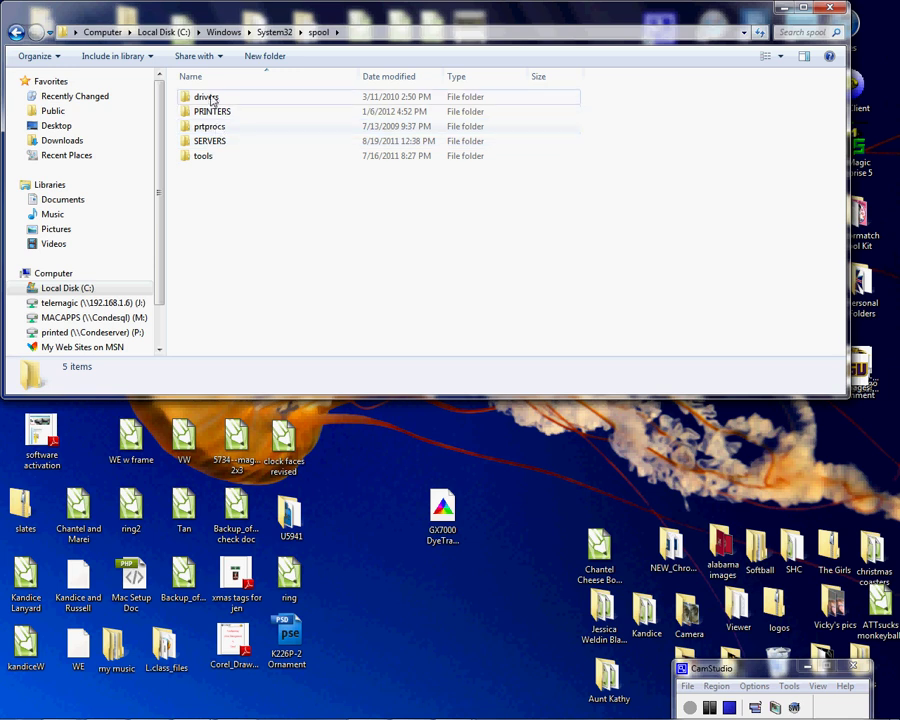
{"action": "double_click", "coordinate": [210, 99]}
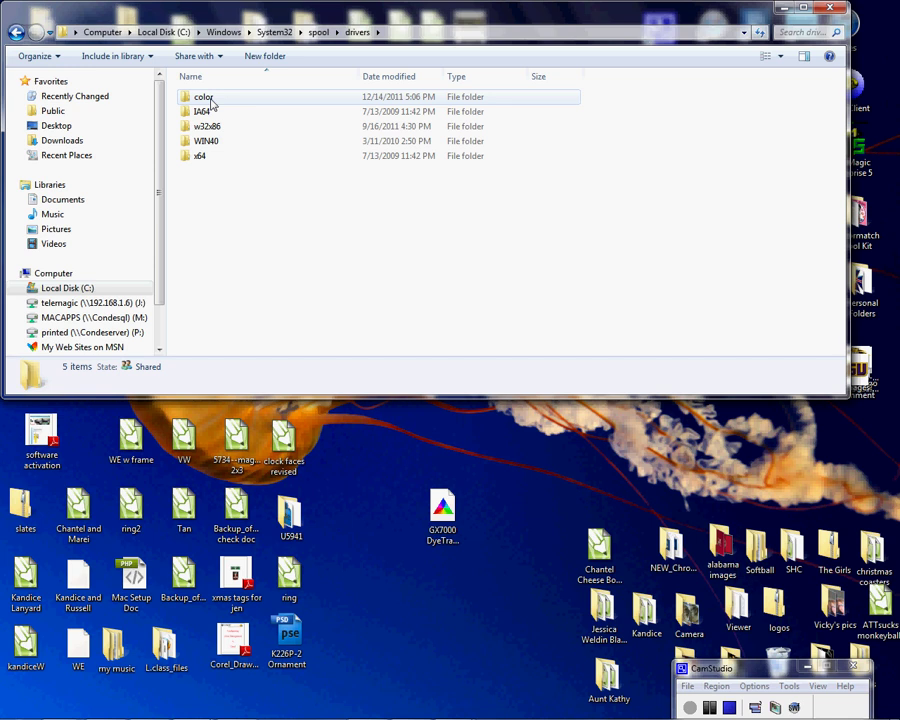
- Paste the GX7000 profile into the color folder, choosing Don't copy to keep the newer existing file
{"action": "double_click", "coordinate": [206, 99]}
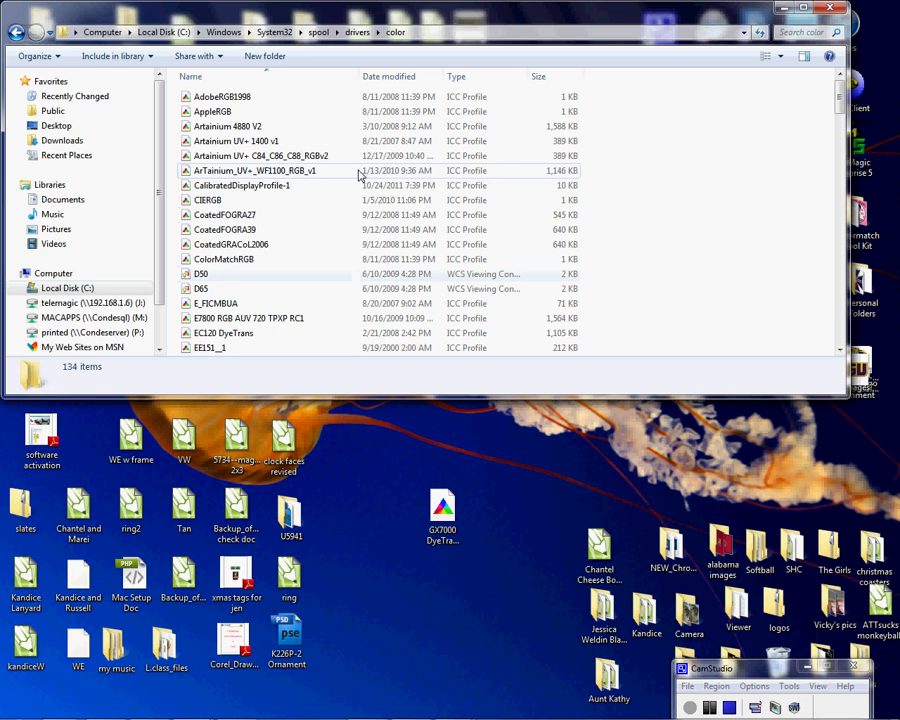
{"action": "scroll", "coordinate": [347, 226], "scroll_direction": "down", "scroll_amount": 2}
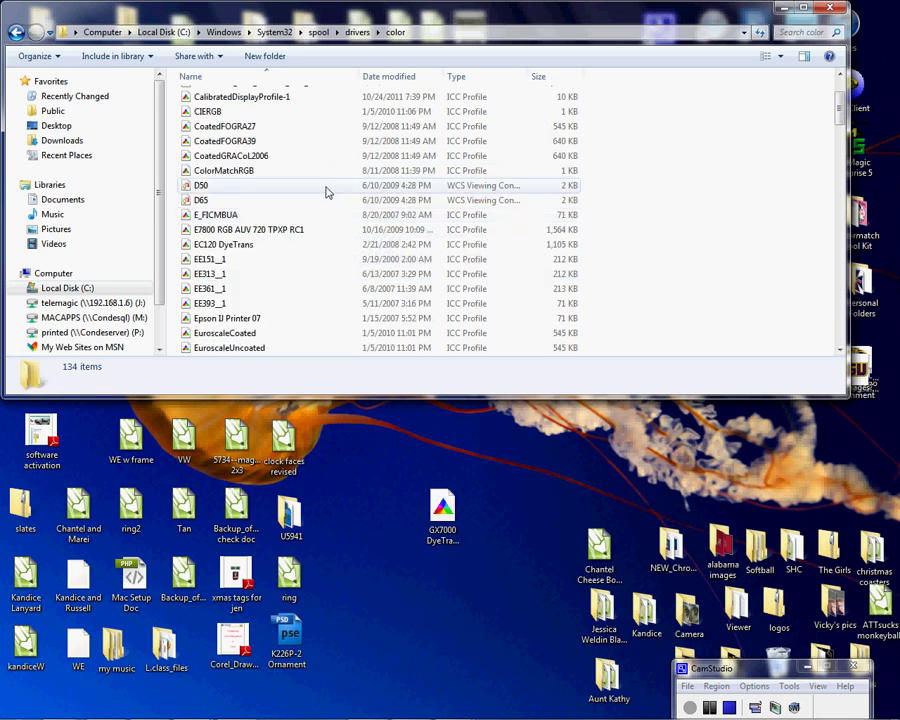
{"action": "right_click", "coordinate": [618, 201]}
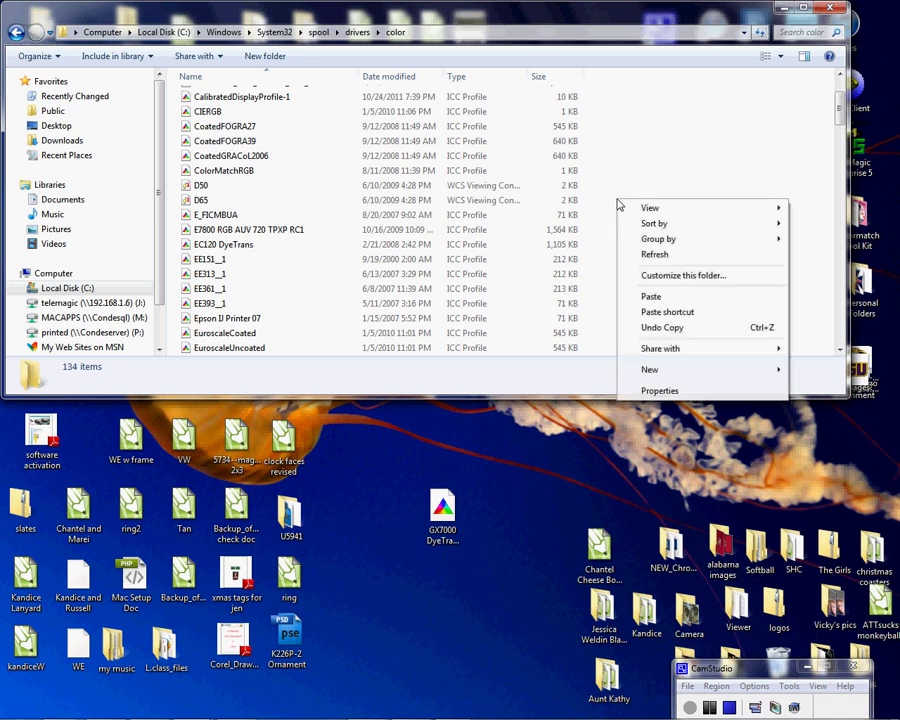
{"action": "left_click", "coordinate": [663, 298]}
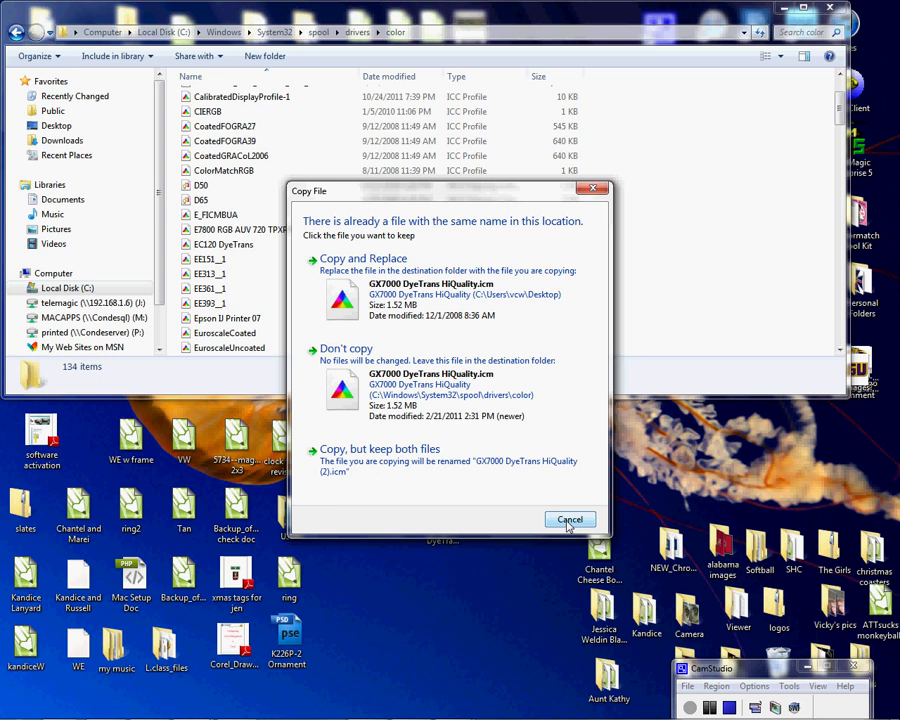
{"action": "left_click", "coordinate": [396, 370]}
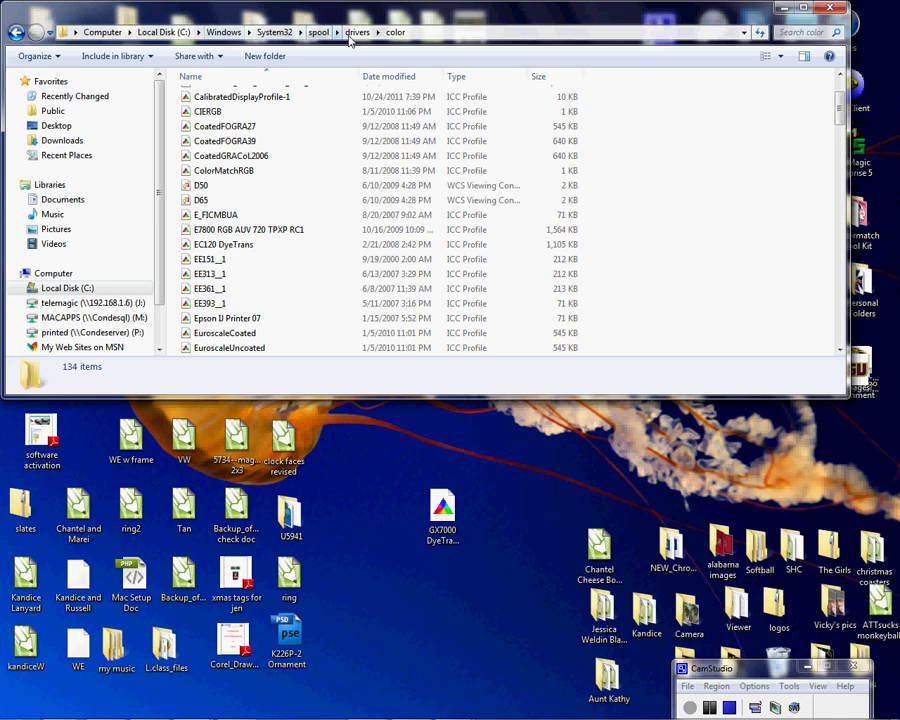
{"action": "left_click", "coordinate": [442, 512]}
{"action": "left_click_drag", "start_coordinate": [442, 512], "coordinate": [327, 278]}
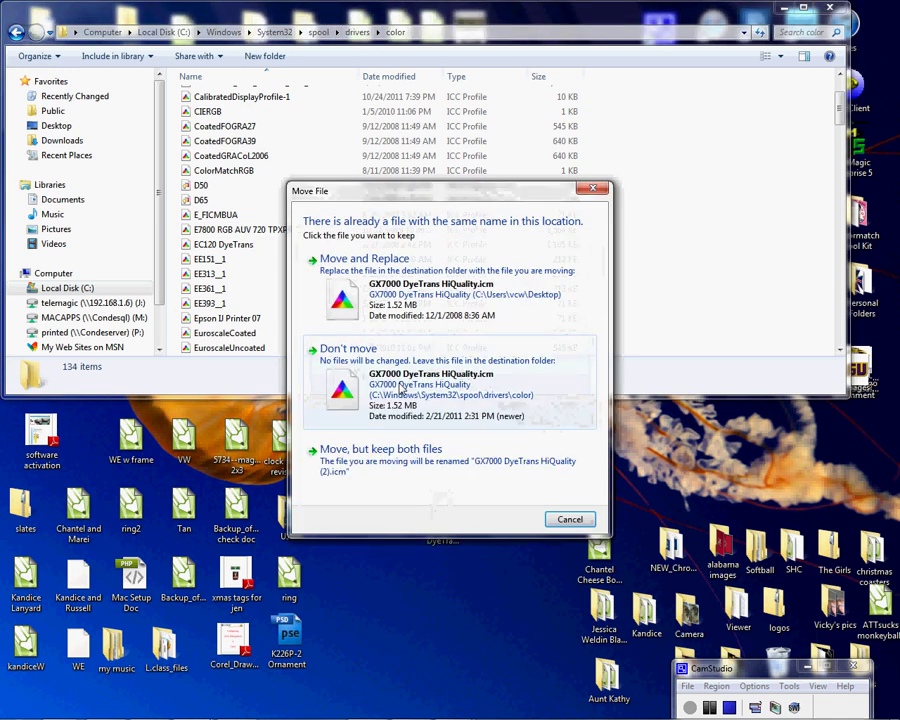
{"action": "left_click", "coordinate": [400, 388]}
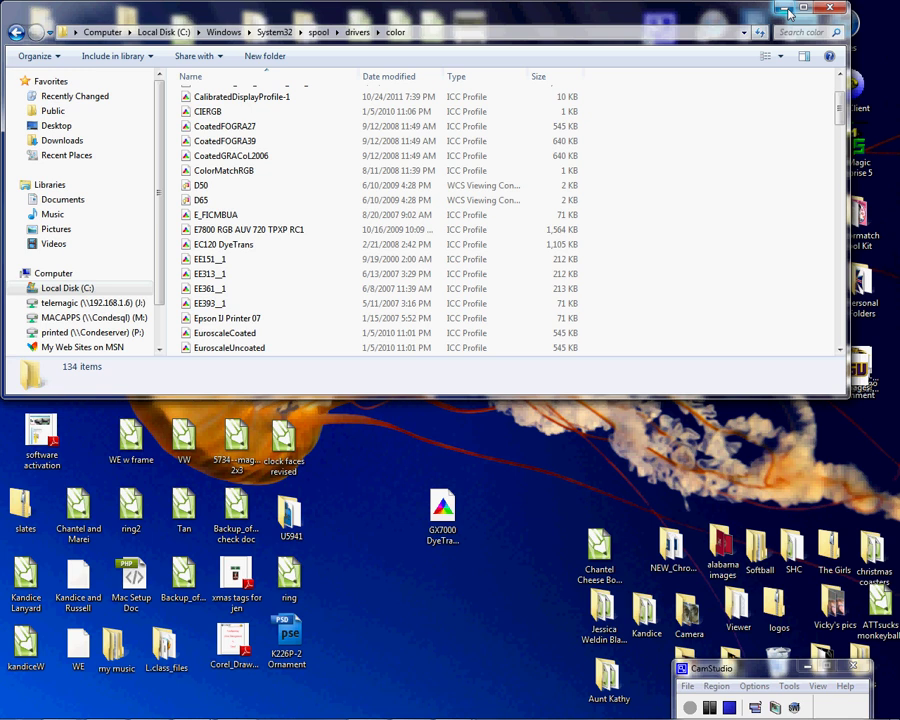
- Minimize the color folder window to show the desktop
{"action": "left_click", "coordinate": [786, 10]}
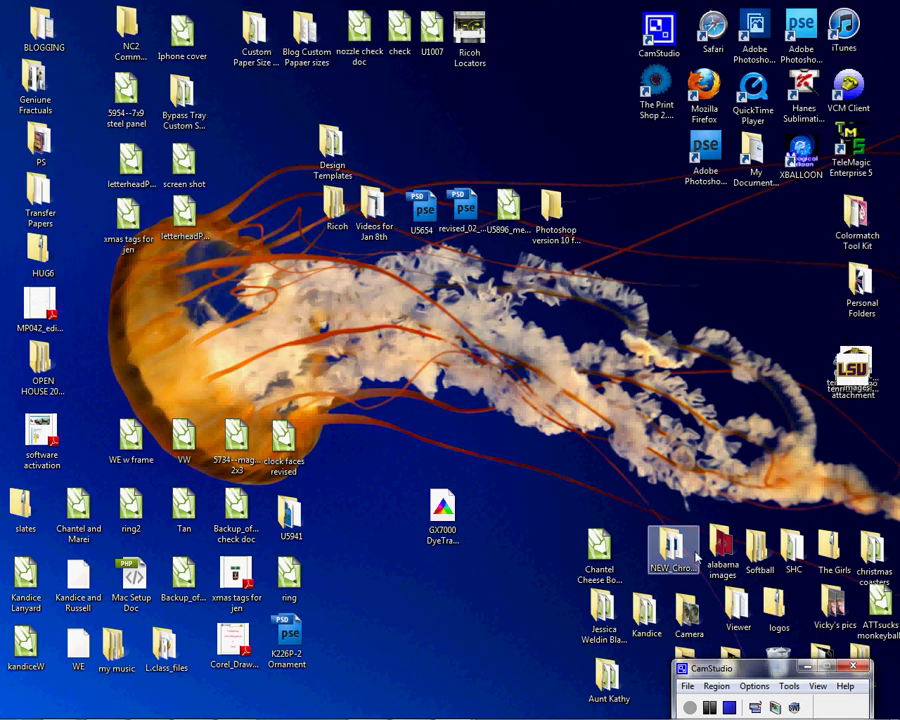